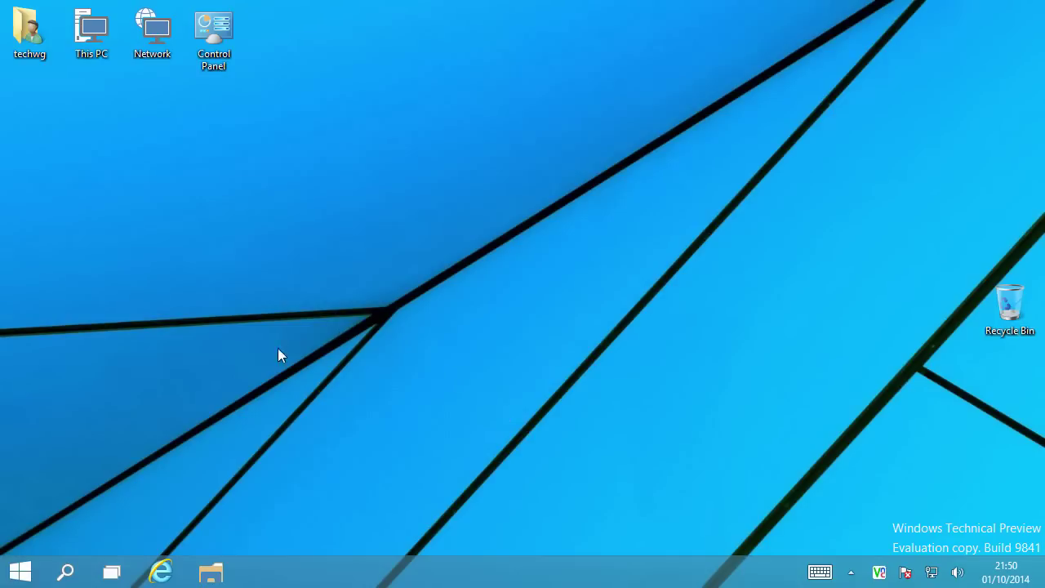
- Launch Notepad from Start, then open Internet Explorer on Google UK, dismissing the restore-session notice
{"action": "left_click", "coordinate": [20, 572]}
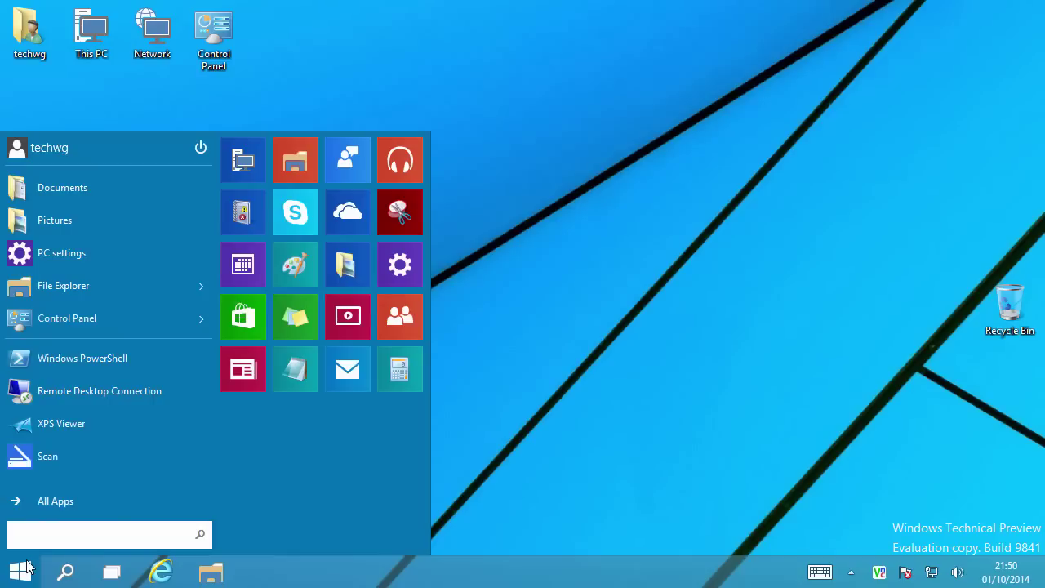
{"action": "left_click", "coordinate": [297, 369]}
{"action": "left_click", "coordinate": [162, 574]}
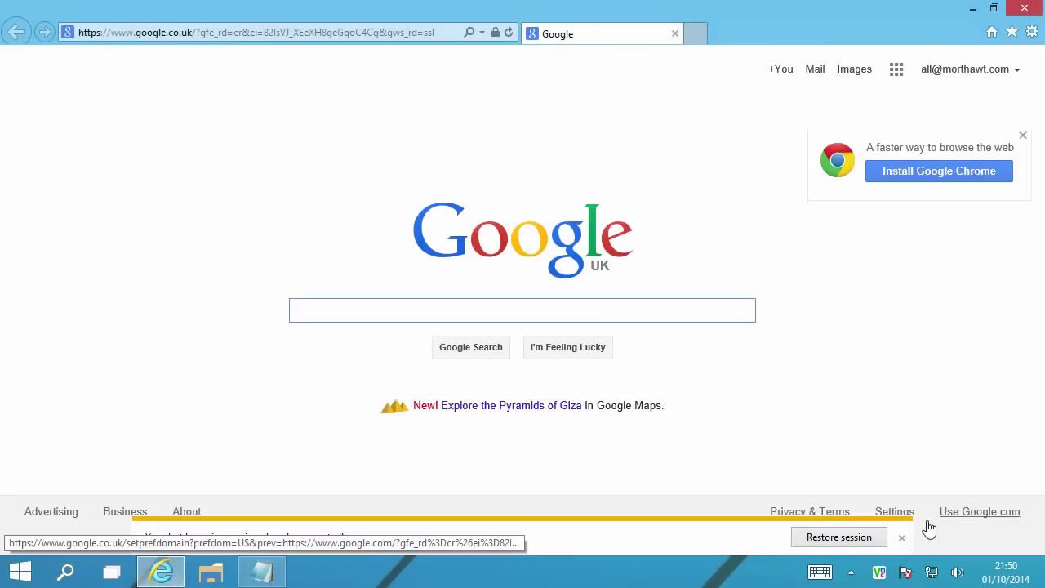
{"action": "left_click", "coordinate": [902, 539]}
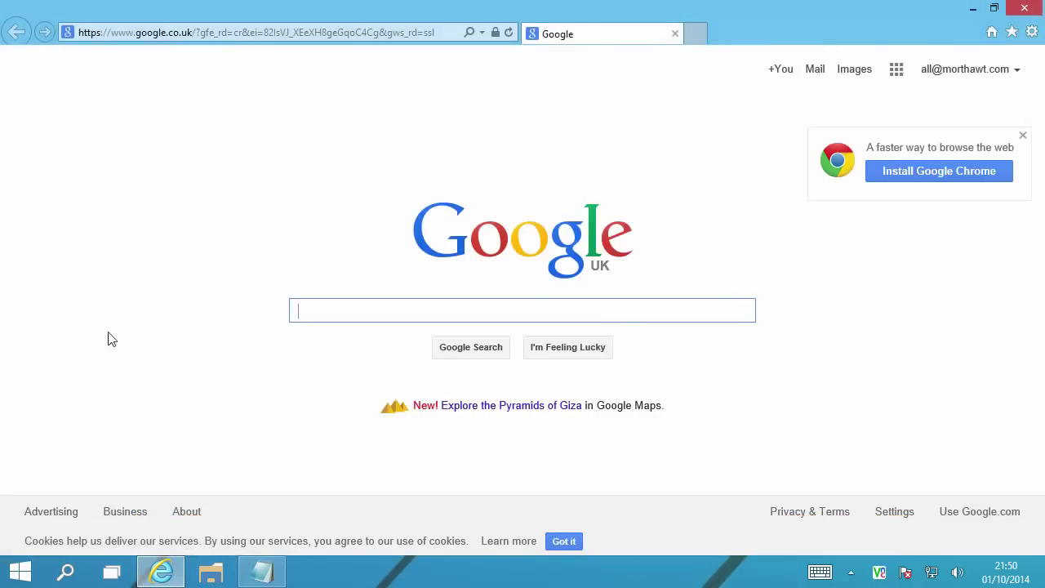
{"action": "left_click_drag", "start_coordinate": [759, 16], "coordinate": [539, 2]}
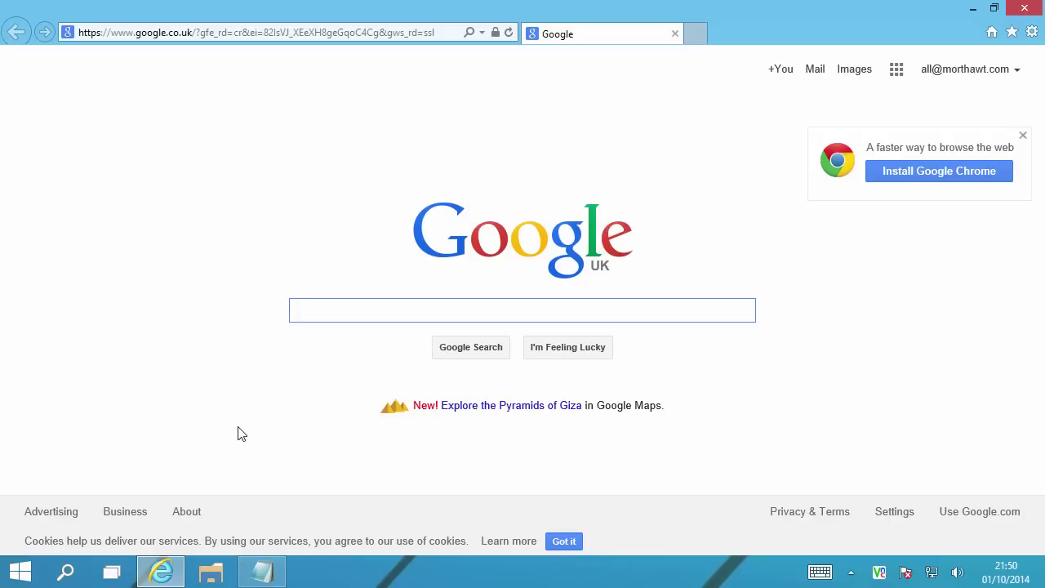
- Bring up Task View with Win+Tab, showing Internet Explorer and Notepad as thumbnails
{"action": "key", "text": "super+Tab"}
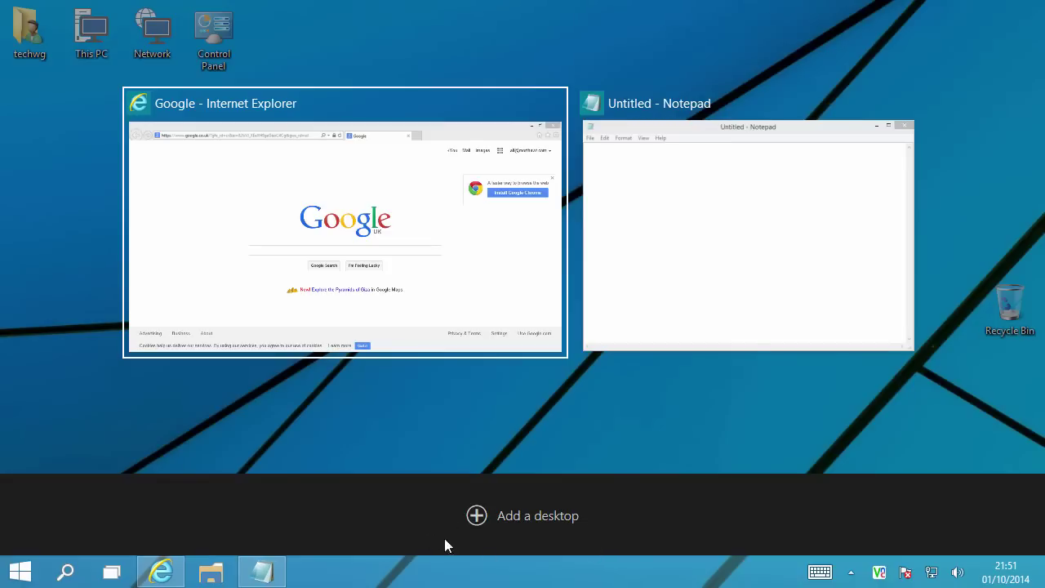
- Add two virtual desktops, remove the third, and switch to the empty Desktop 2
{"action": "left_click", "coordinate": [525, 516]}
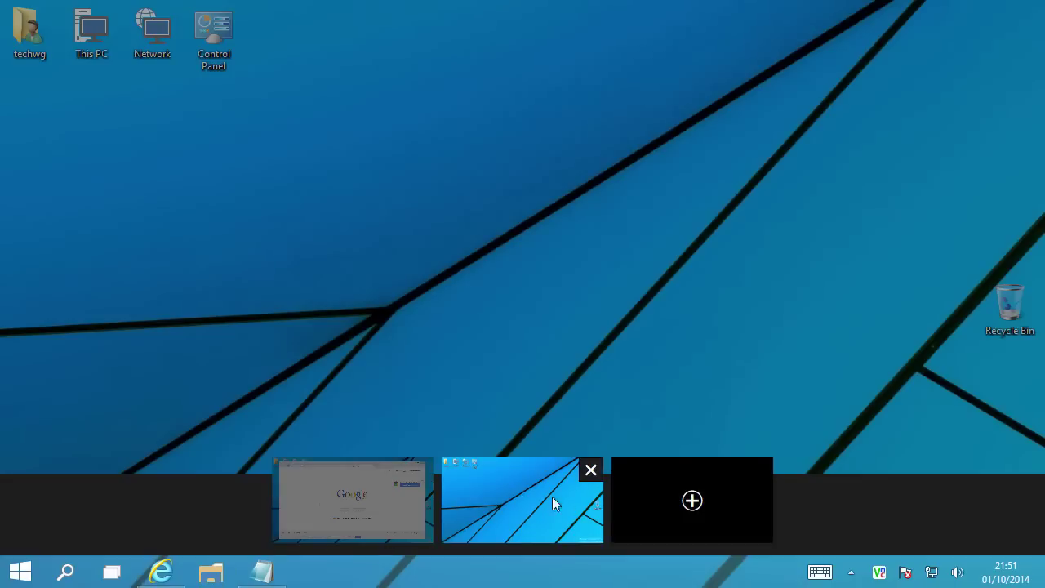
{"action": "left_click", "coordinate": [696, 503]}
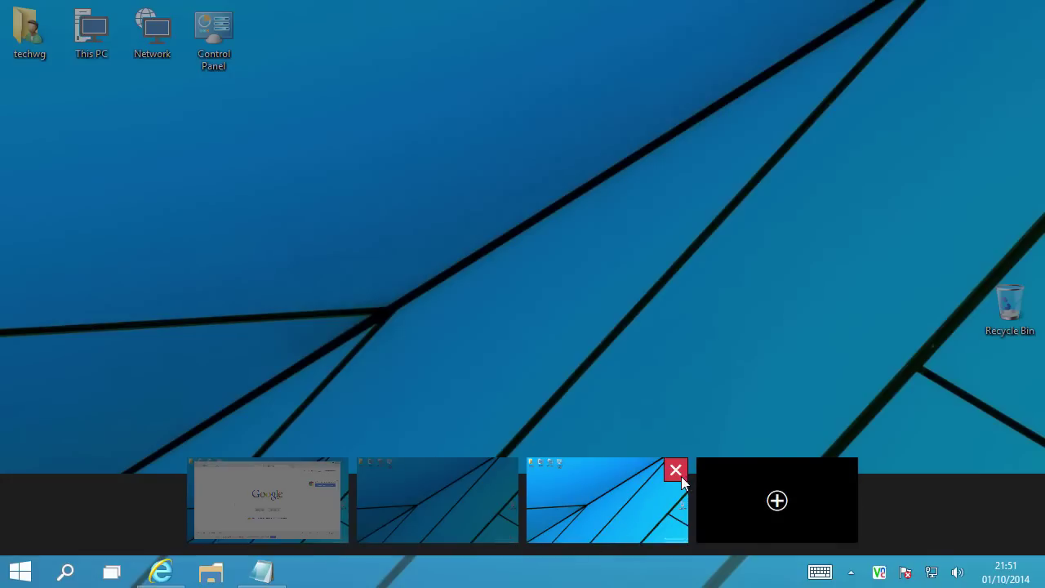
{"action": "left_click", "coordinate": [676, 469]}
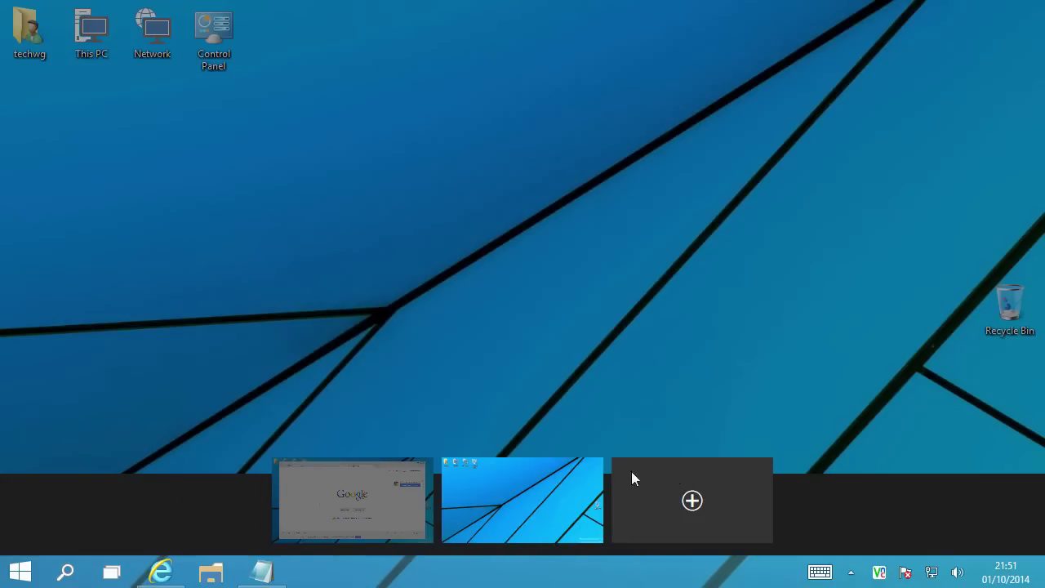
{"action": "left_click", "coordinate": [513, 506]}
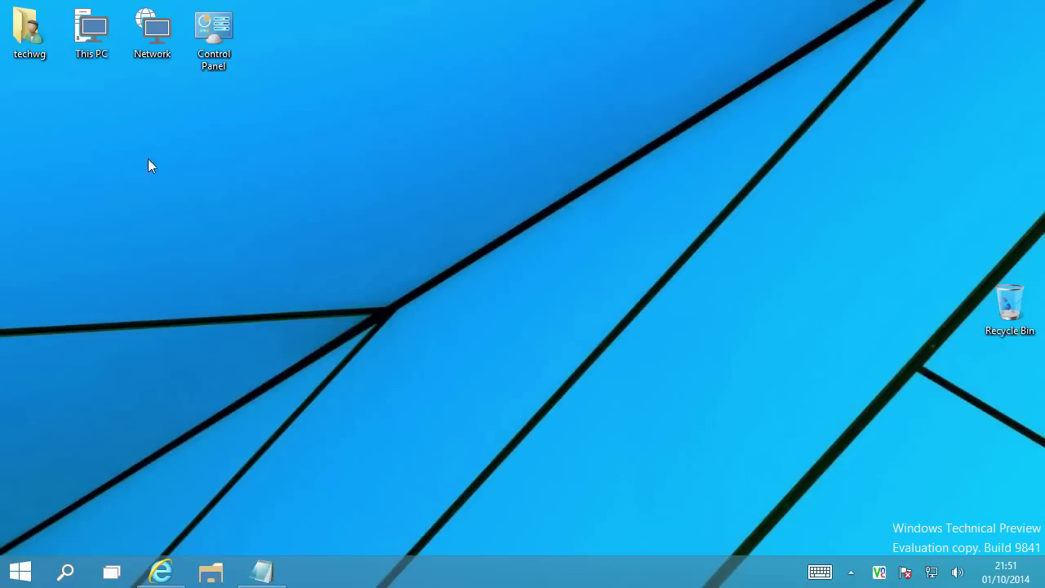
{"action": "left_click_drag", "start_coordinate": [183, 178], "coordinate": [806, 490]}
- Launch Paint on Desktop 2 and scribble a black freehand squiggle across the canvas
{"action": "left_click", "coordinate": [25, 570]}
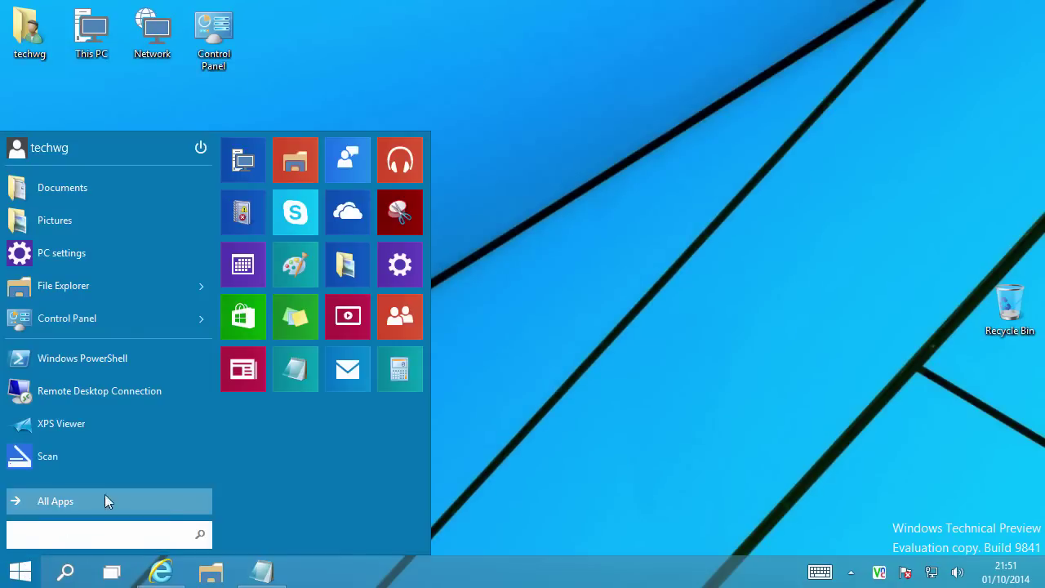
{"action": "left_click", "coordinate": [309, 270]}
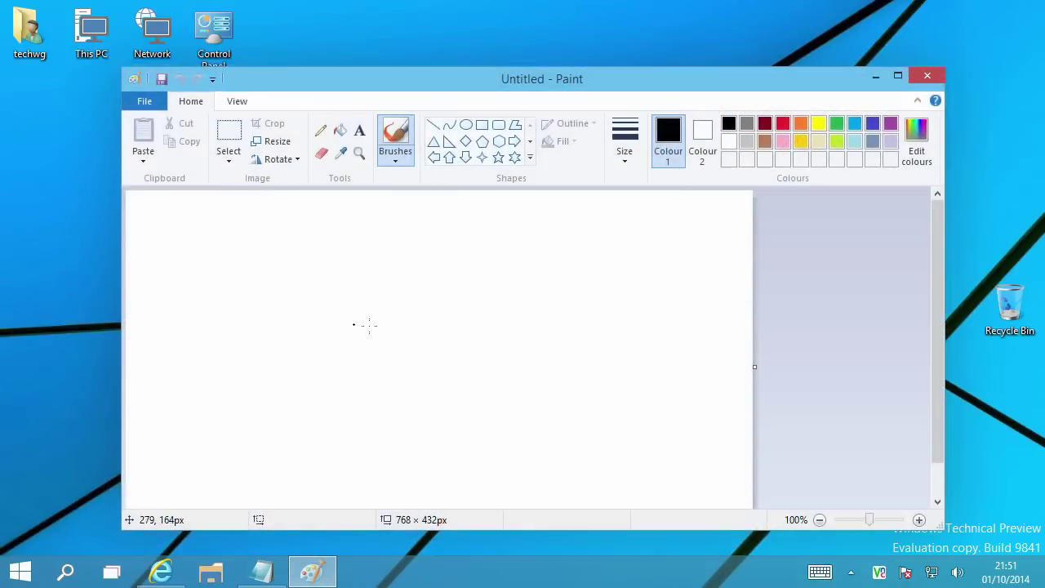
{"action": "mouse_move", "coordinate": [314, 245]}
{"action": "left_mouse_down"}
{"action": "mouse_move", "coordinate": [297, 415]}
{"action": "mouse_move", "coordinate": [623, 254]}
{"action": "mouse_move", "coordinate": [722, 482]}
{"action": "left_mouse_up"}
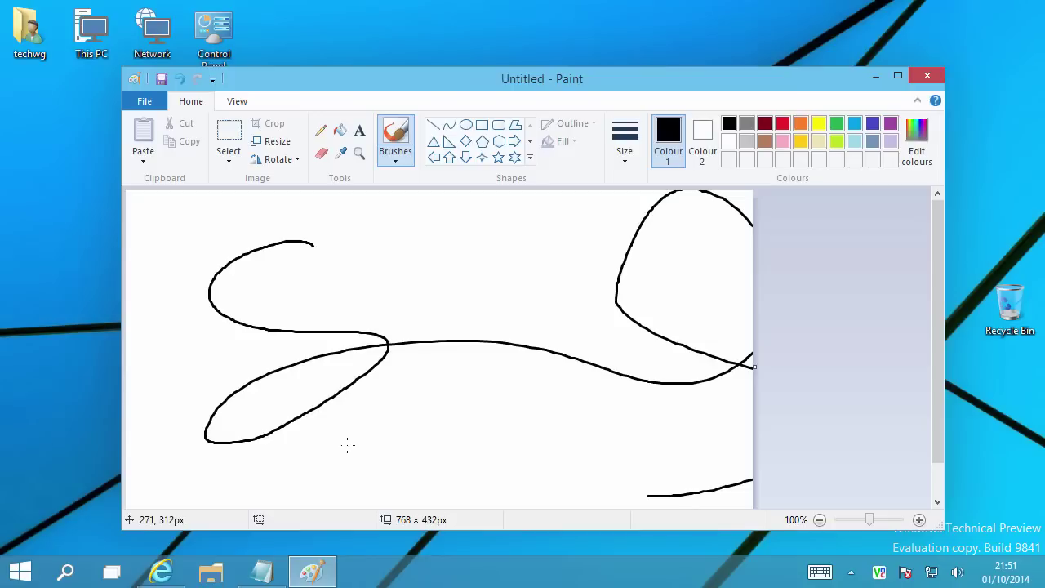
- Return through Task View to Desktop 1, where Internet Explorer shows the Google UK homepage
{"action": "left_click", "coordinate": [111, 572]}
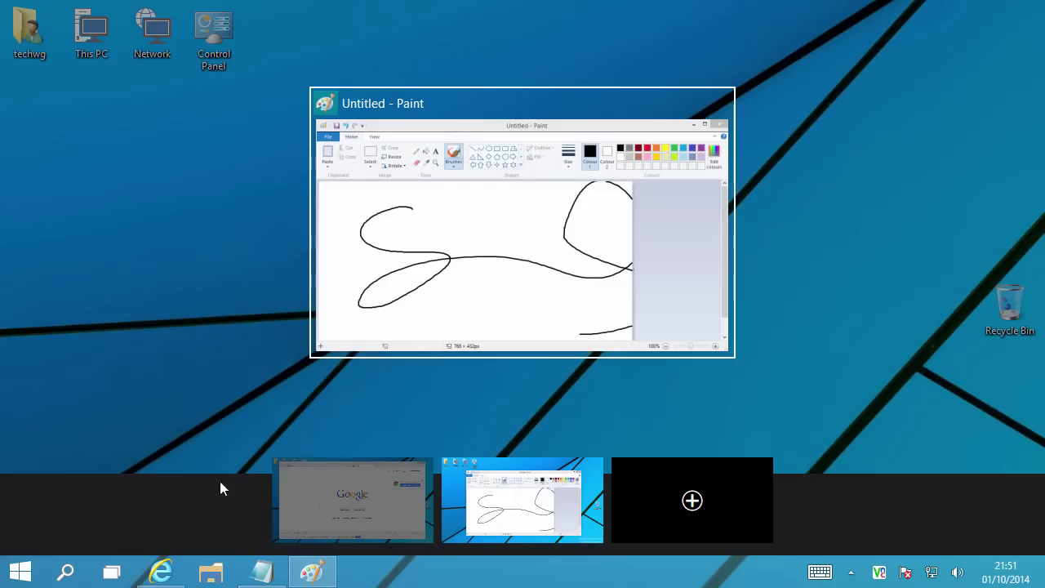
{"action": "left_click", "coordinate": [347, 511]}
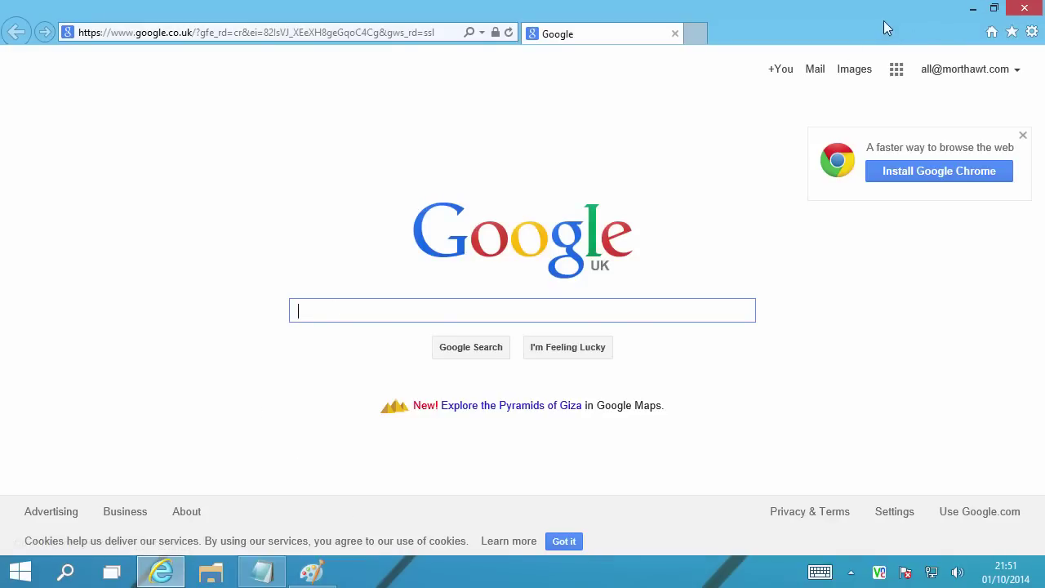
{"action": "left_click_drag", "start_coordinate": [887, 30], "coordinate": [662, 5]}
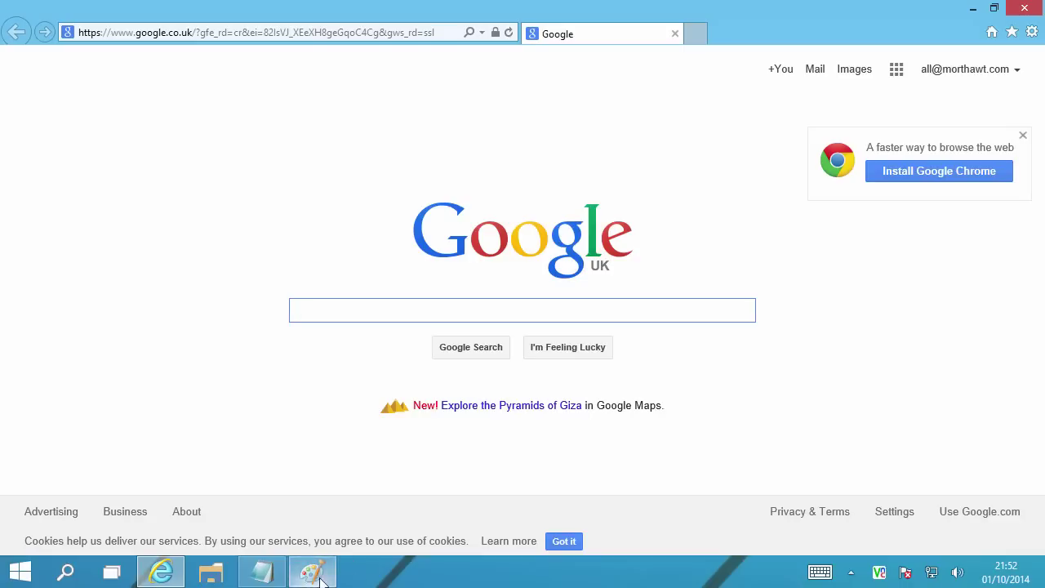
{"action": "mouse_move", "coordinate": [331, 577]}
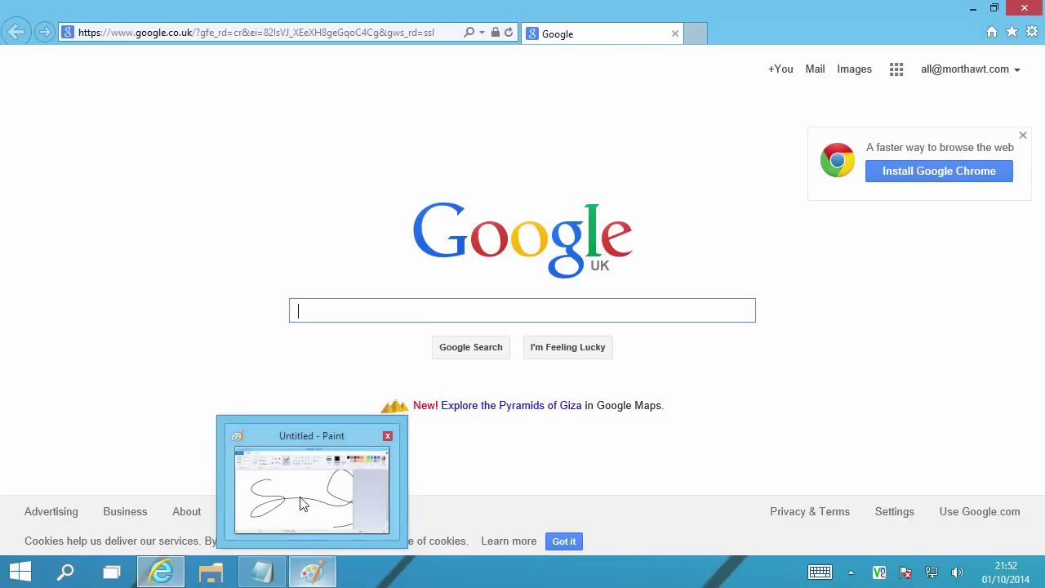
{"action": "mouse_move", "coordinate": [310, 509]}
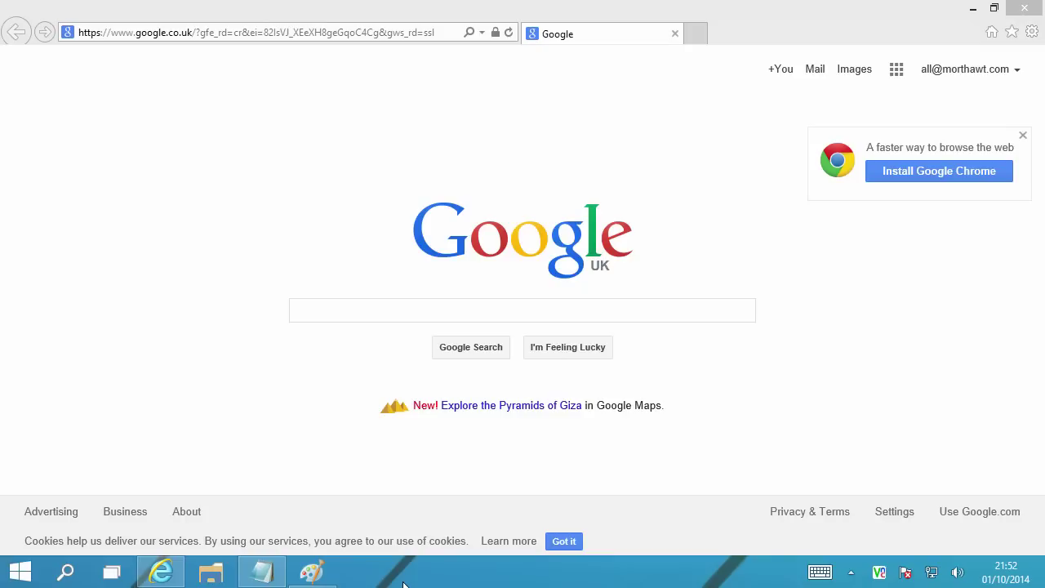
- Switch to Desktop 2 and shift the Paint window right and down
{"action": "key", "text": "super+Tab"}
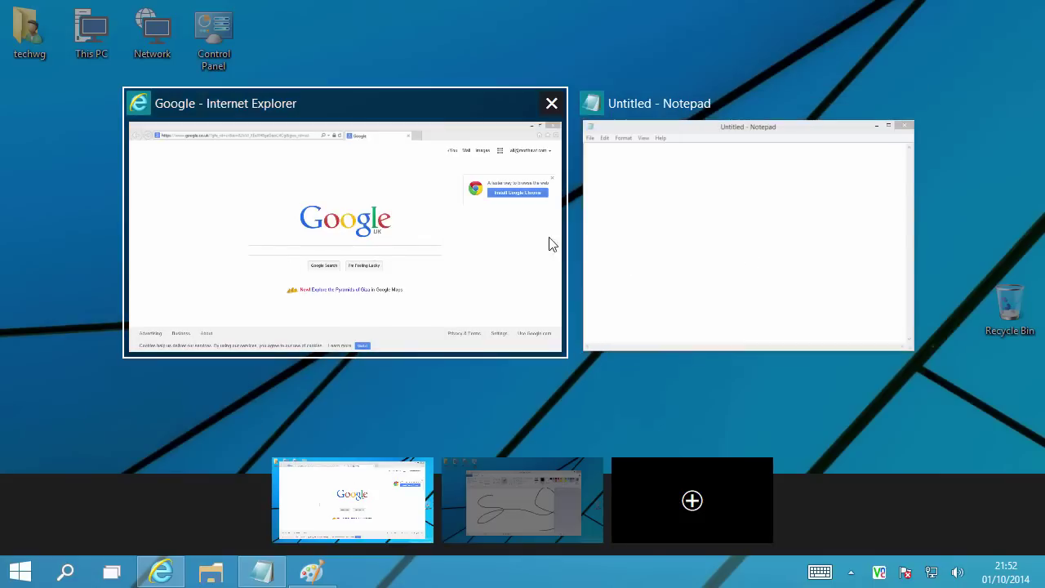
{"action": "left_click", "coordinate": [508, 516]}
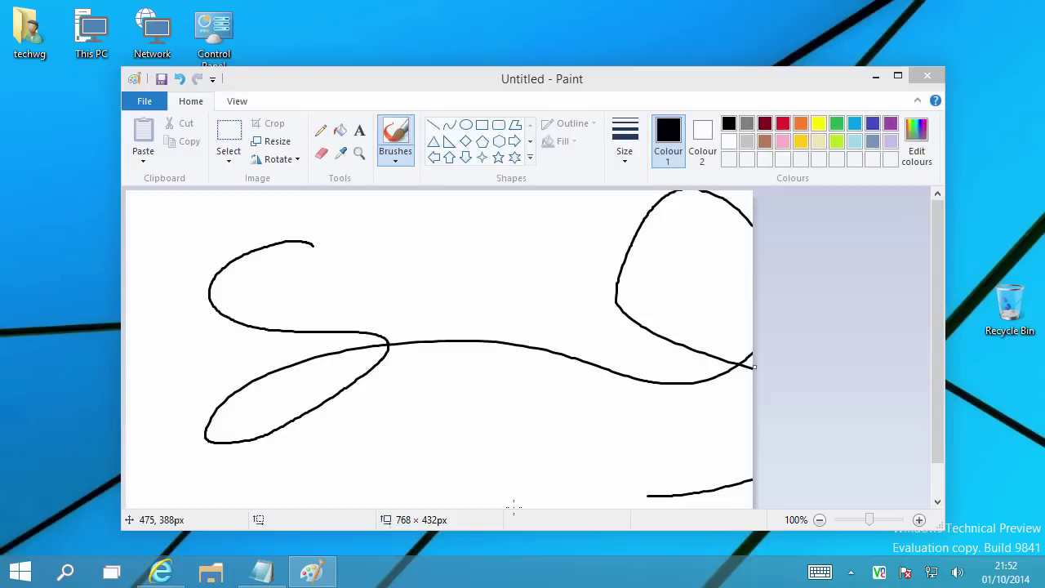
{"action": "mouse_move", "coordinate": [502, 76]}
{"action": "left_mouse_down"}
{"action": "mouse_move", "coordinate": [566, 90]}
{"action": "mouse_move", "coordinate": [765, 296]}
{"action": "mouse_move", "coordinate": [541, 54]}
{"action": "left_mouse_up"}
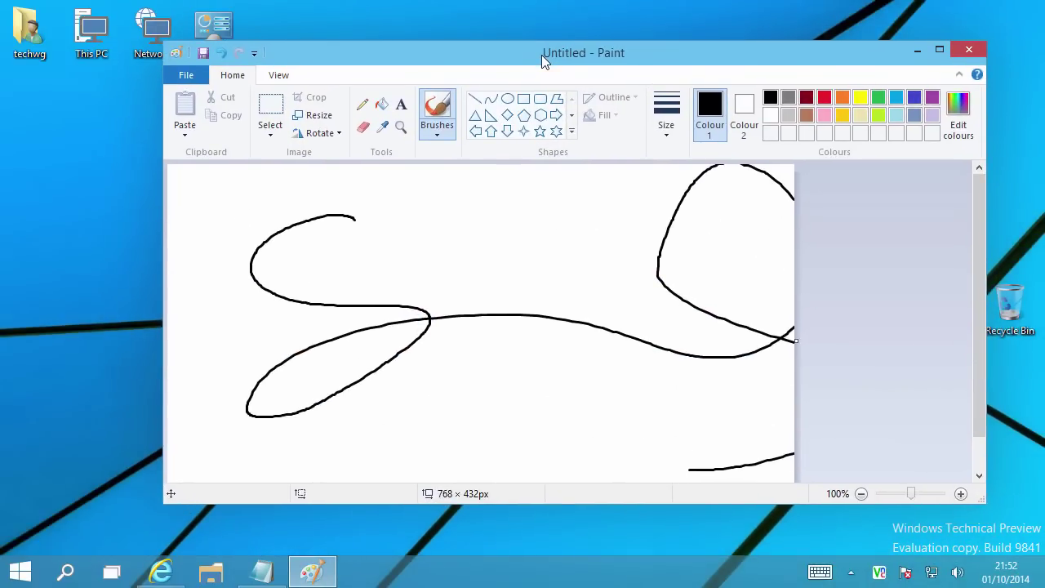
- Go back to Desktop 1 and un-maximize Internet Explorer so Notepad shows beside it
{"action": "key", "text": "super+Tab"}
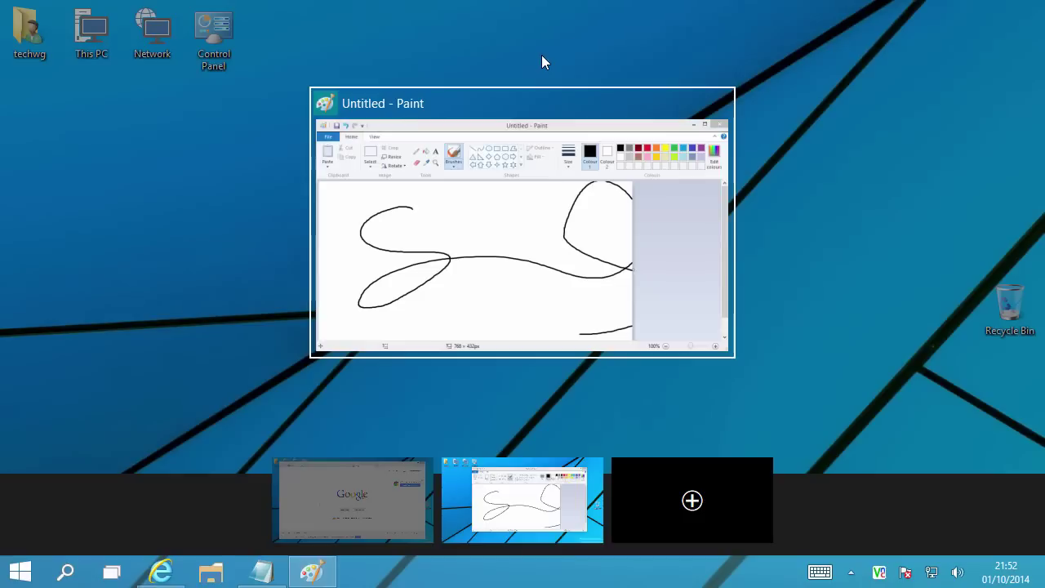
{"action": "left_click", "coordinate": [320, 524]}
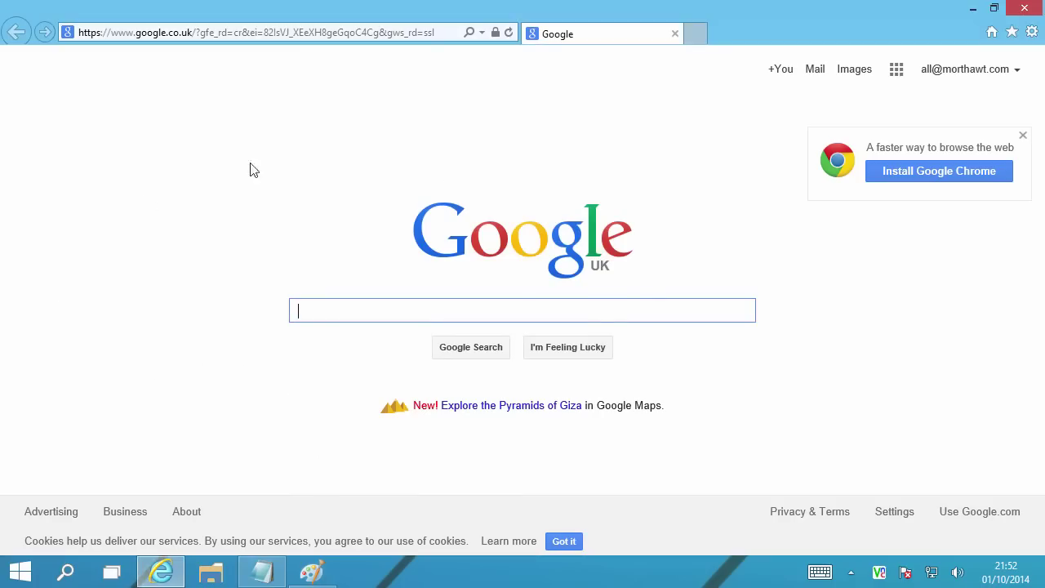
{"action": "left_click_drag", "start_coordinate": [658, 11], "coordinate": [761, 35]}
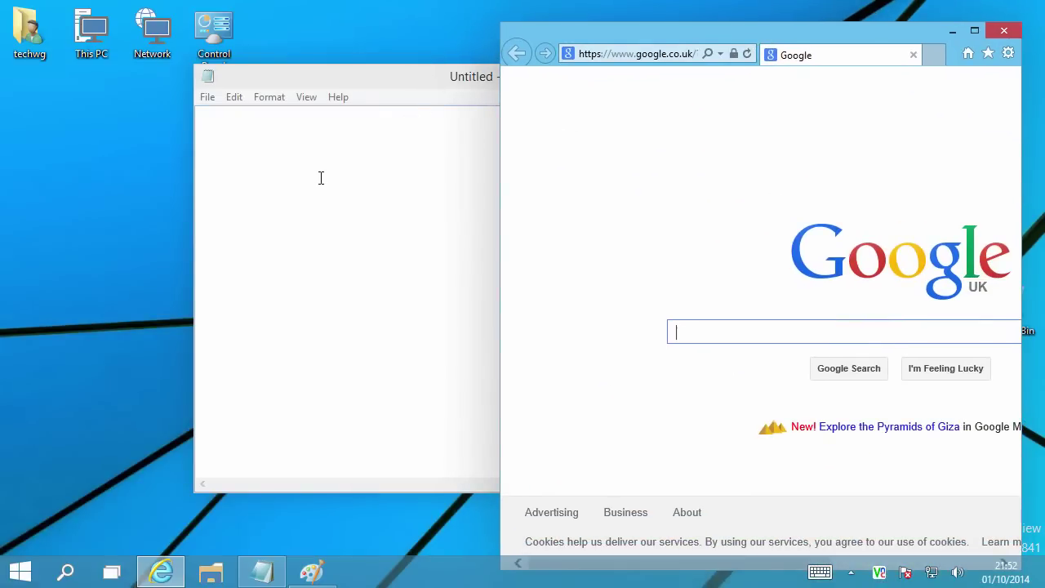
- Send Internet Explorer to Desktop 2 via its Task View Move to menu, leaving Notepad alone
{"action": "key", "text": "super+Tab"}
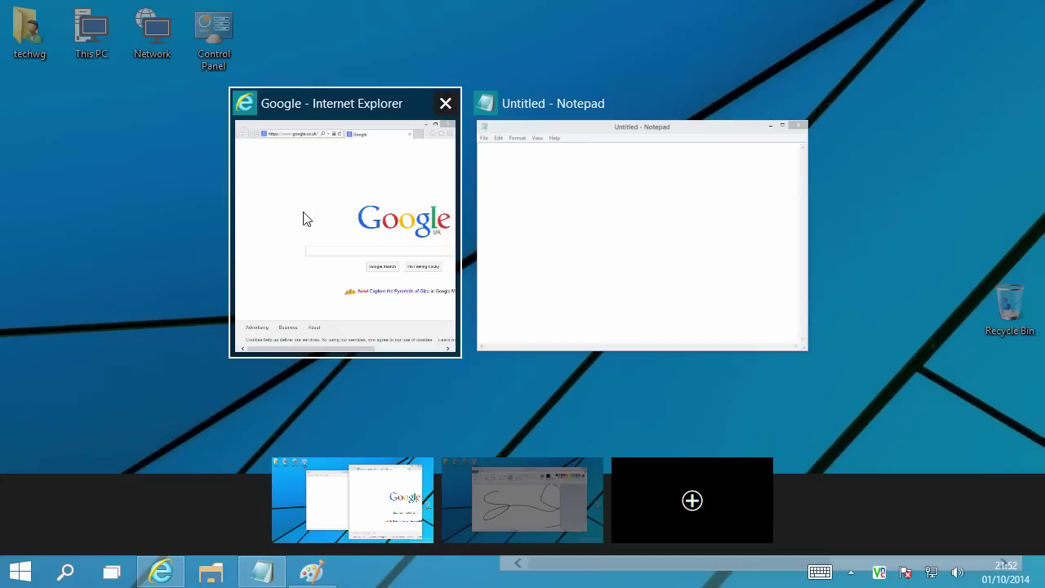
{"action": "right_click", "coordinate": [301, 191]}
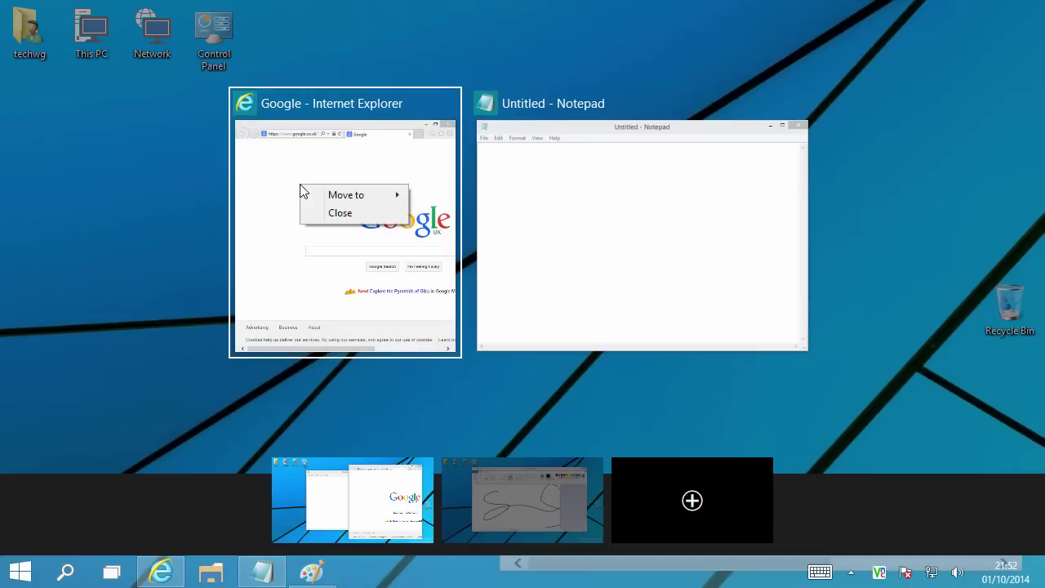
{"action": "mouse_move", "coordinate": [323, 196]}
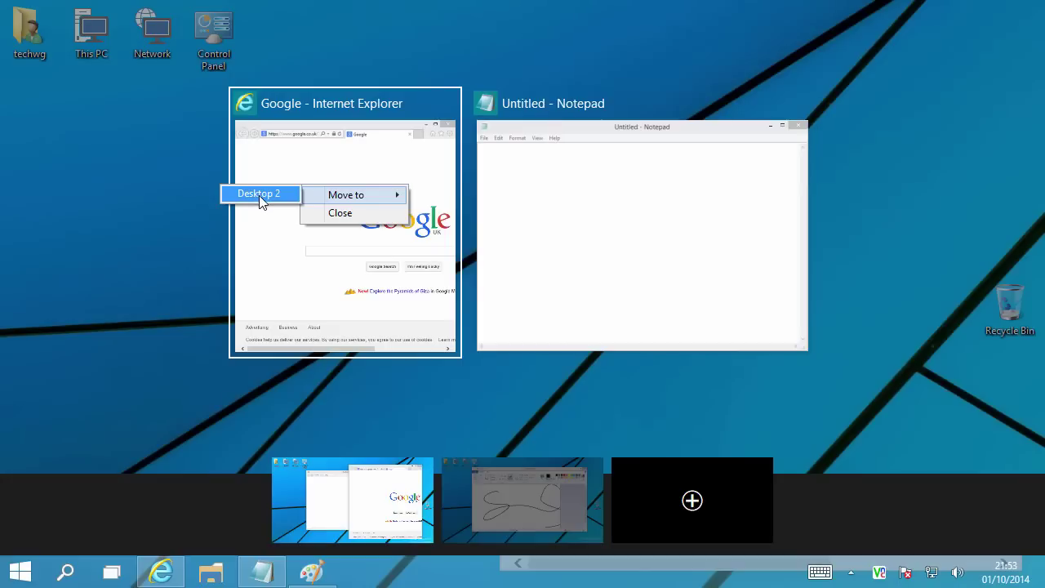
{"action": "left_click", "coordinate": [259, 196]}
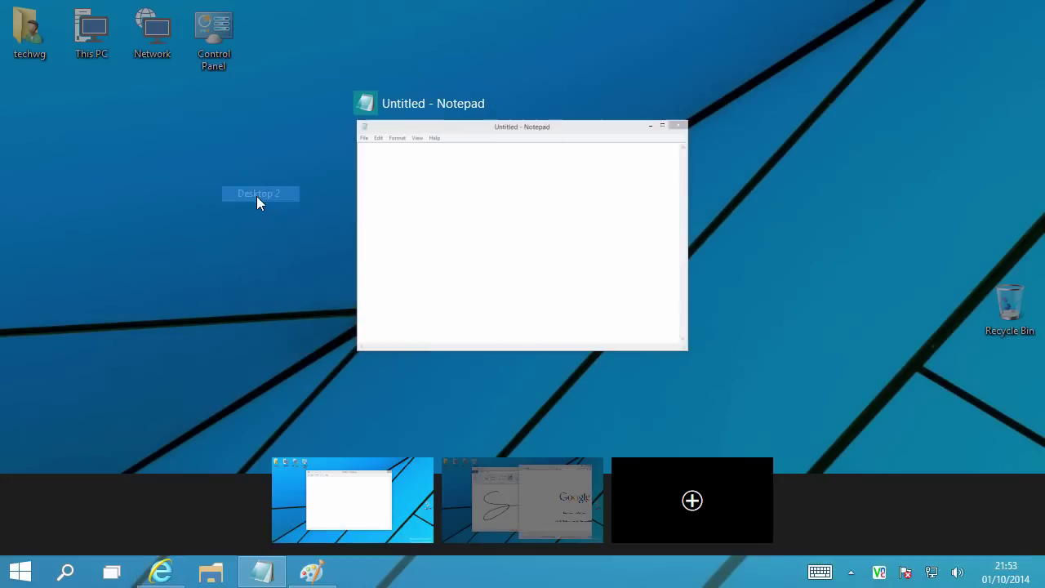
{"action": "left_click", "coordinate": [233, 208]}
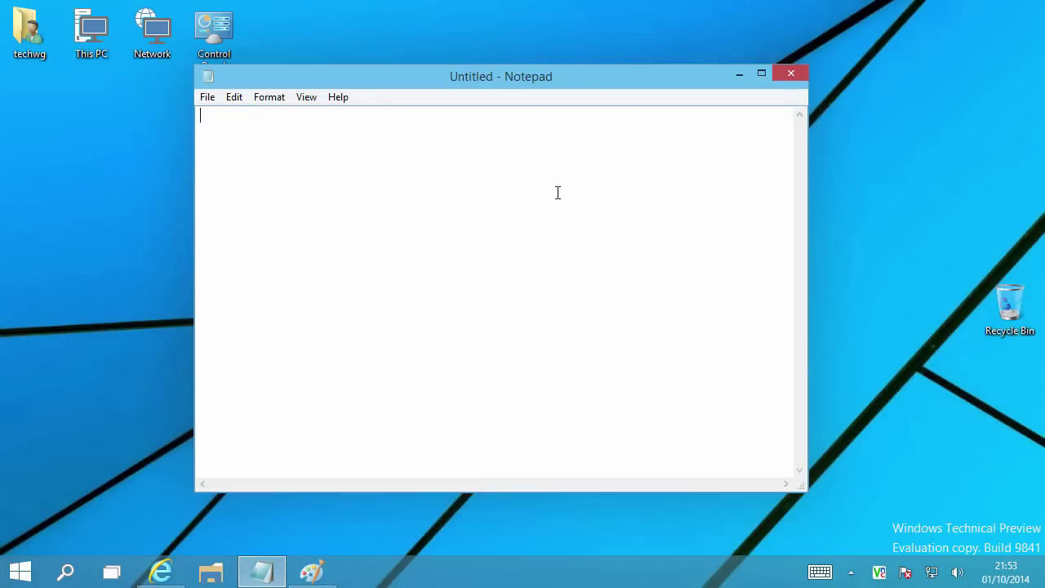
- On Desktop 2, bring Paint and then Internet Explorer to the front in turn
{"action": "key", "text": "super+Tab"}
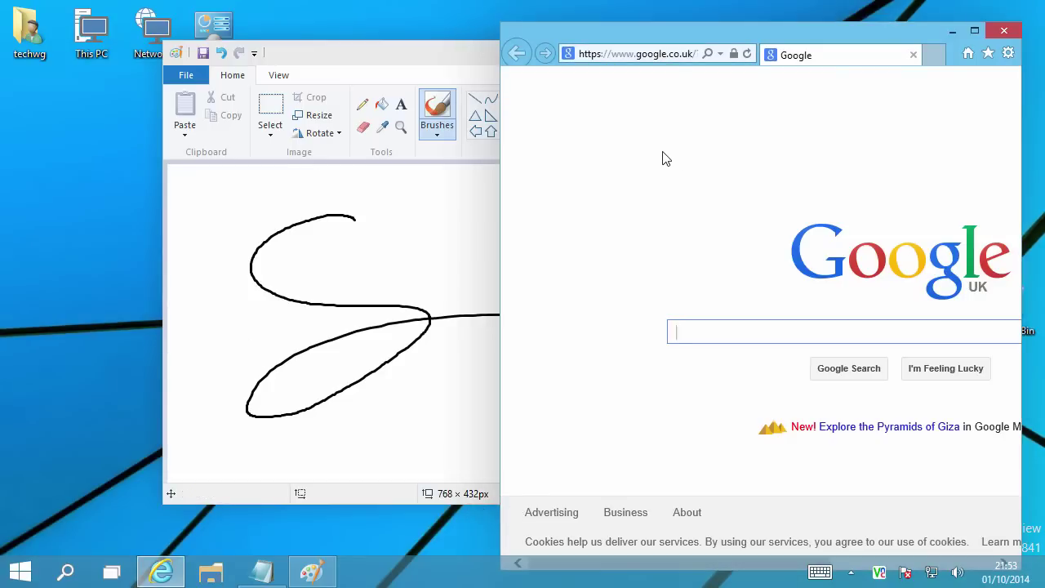
{"action": "left_click", "coordinate": [331, 53]}
{"action": "left_click", "coordinate": [620, 35]}
- In Task View, use the + tile to create an empty Desktop 3 beside Desktops 1 and 2
{"action": "key", "text": "super+Tab"}
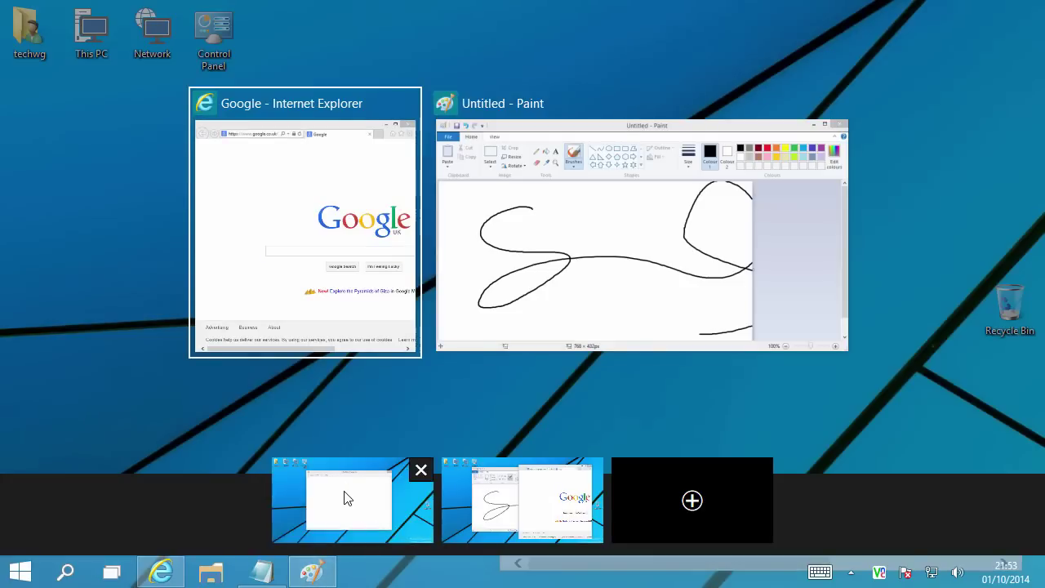
{"action": "mouse_move", "coordinate": [345, 501]}
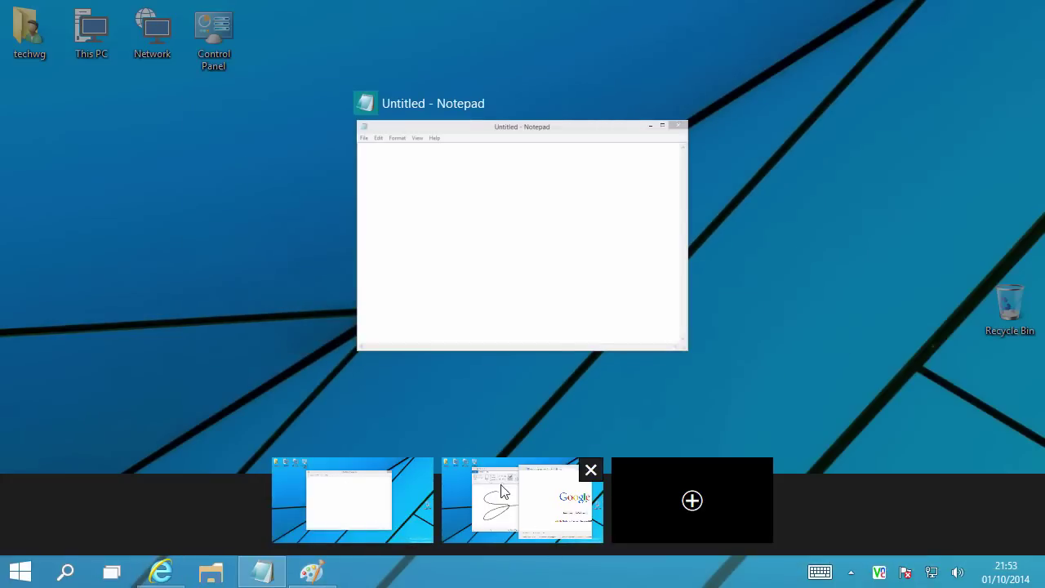
{"action": "mouse_move", "coordinate": [501, 500]}
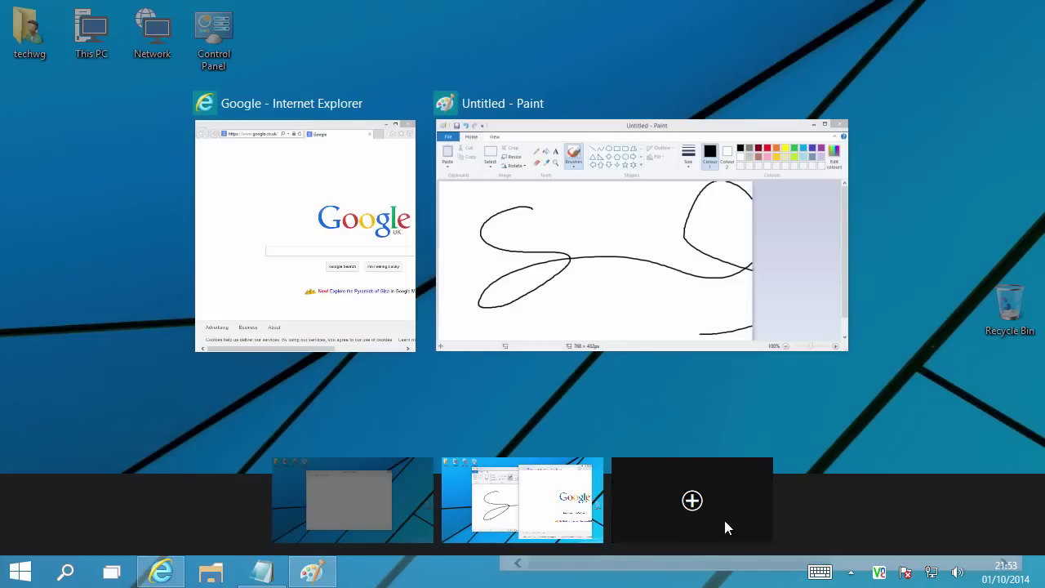
{"action": "left_click", "coordinate": [713, 498]}
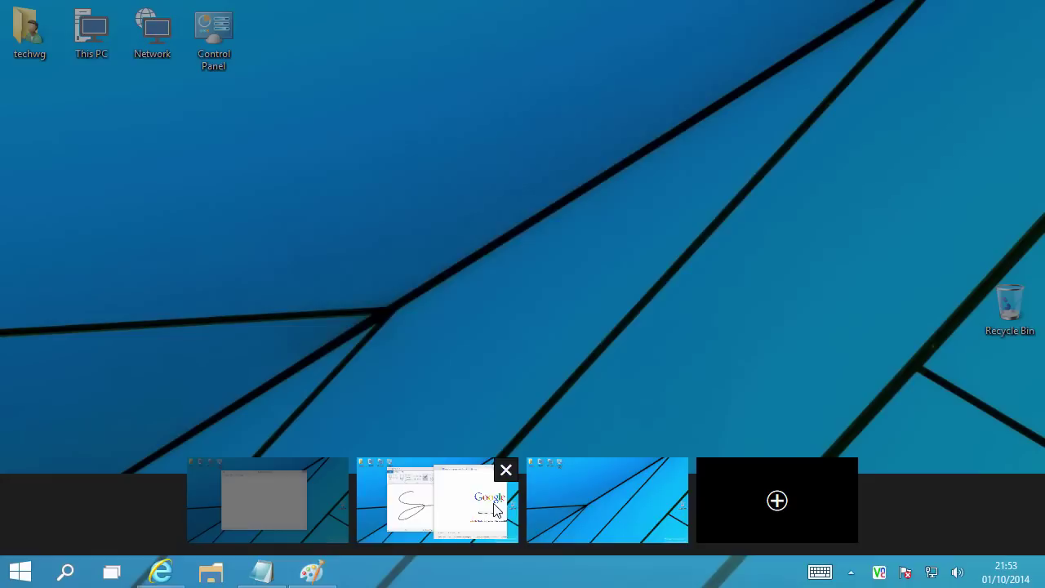
{"action": "mouse_move", "coordinate": [443, 509]}
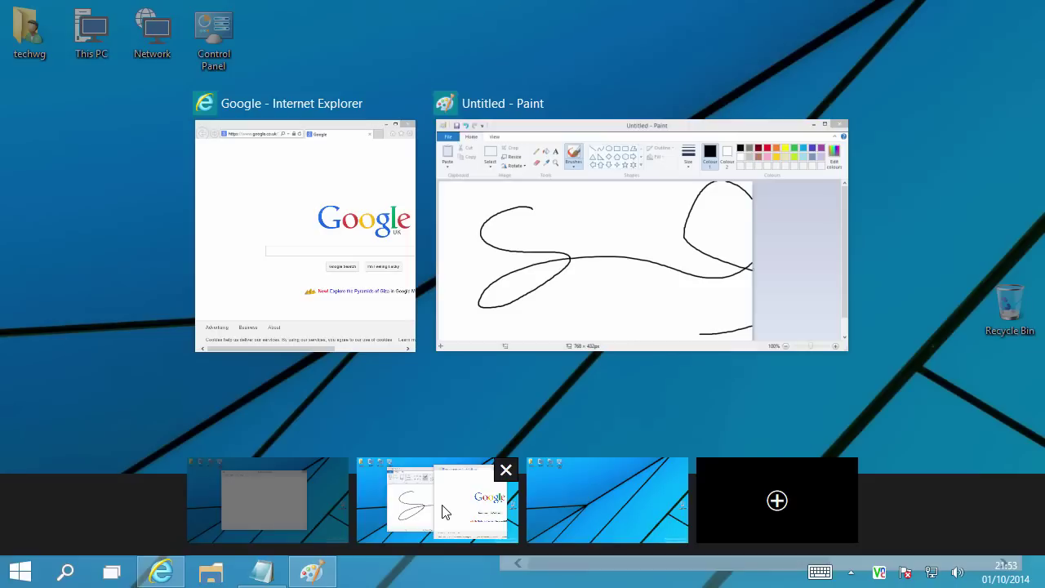
{"action": "mouse_move", "coordinate": [270, 502]}
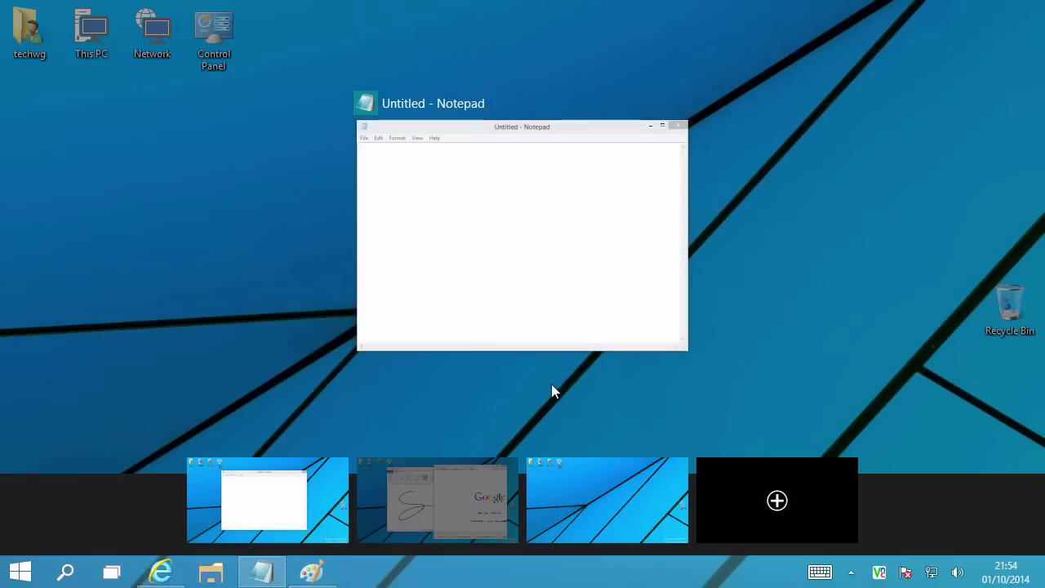
- Leave Task View for Desktop 1 with Notepad, then reopen Task View with Win+Tab
{"action": "left_click", "coordinate": [249, 373]}
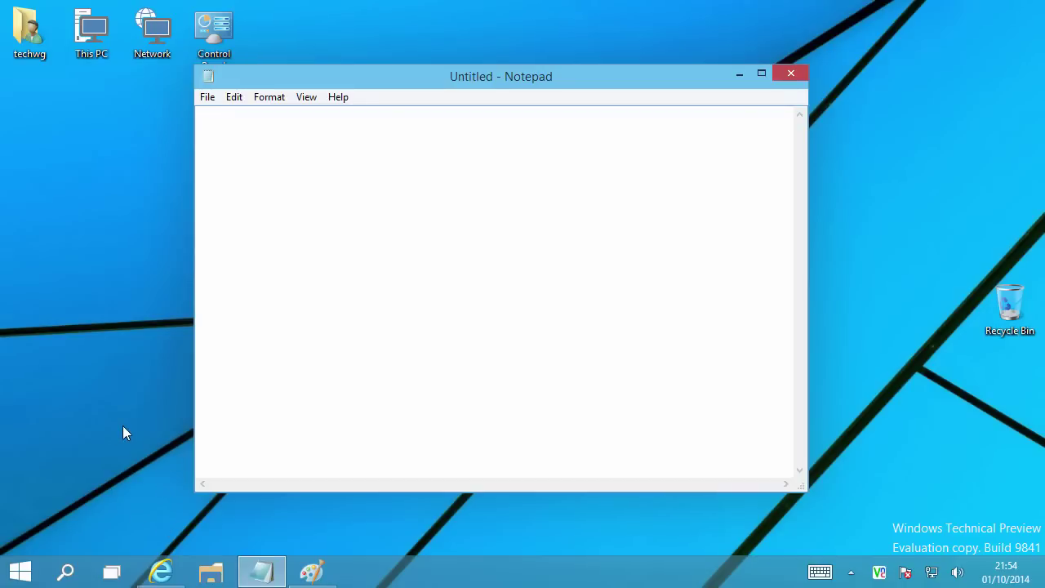
{"action": "key", "text": "super+Tab"}
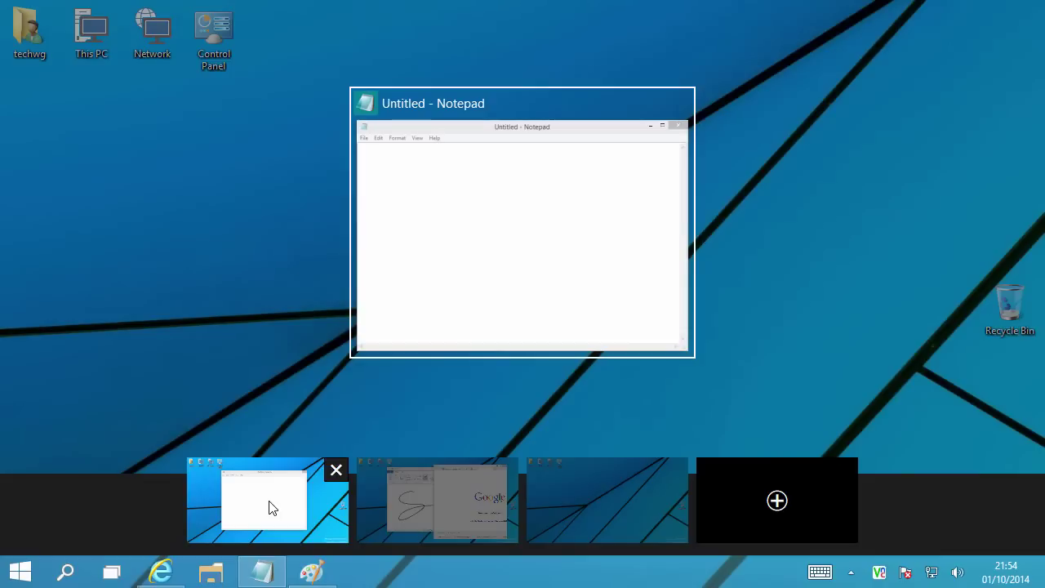
- Send the Notepad window to Desktop 3 from Task View and switch to Desktop 3
{"action": "right_click", "coordinate": [440, 260]}
{"action": "mouse_move", "coordinate": [470, 269]}
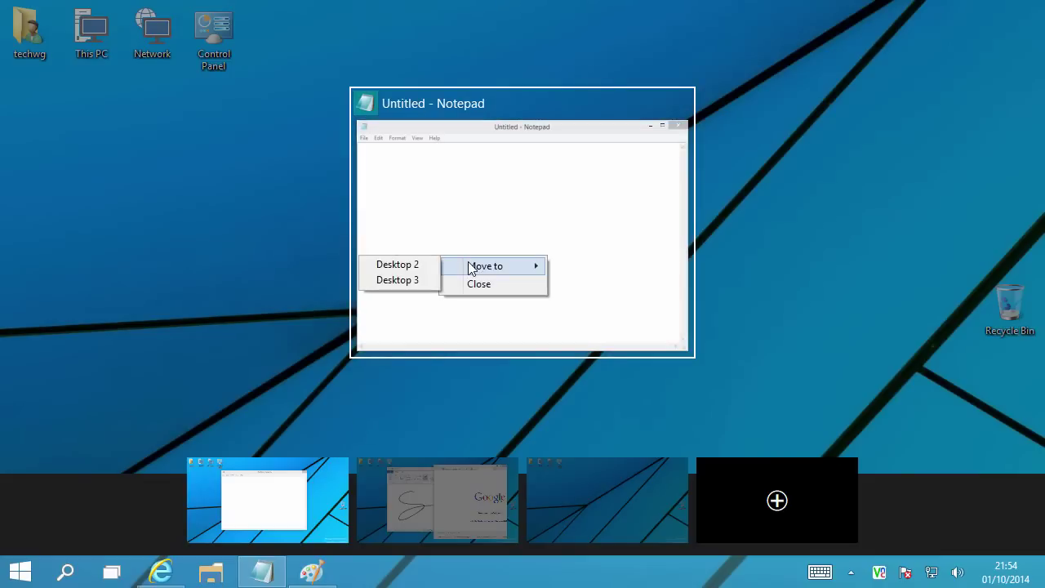
{"action": "left_click", "coordinate": [407, 280]}
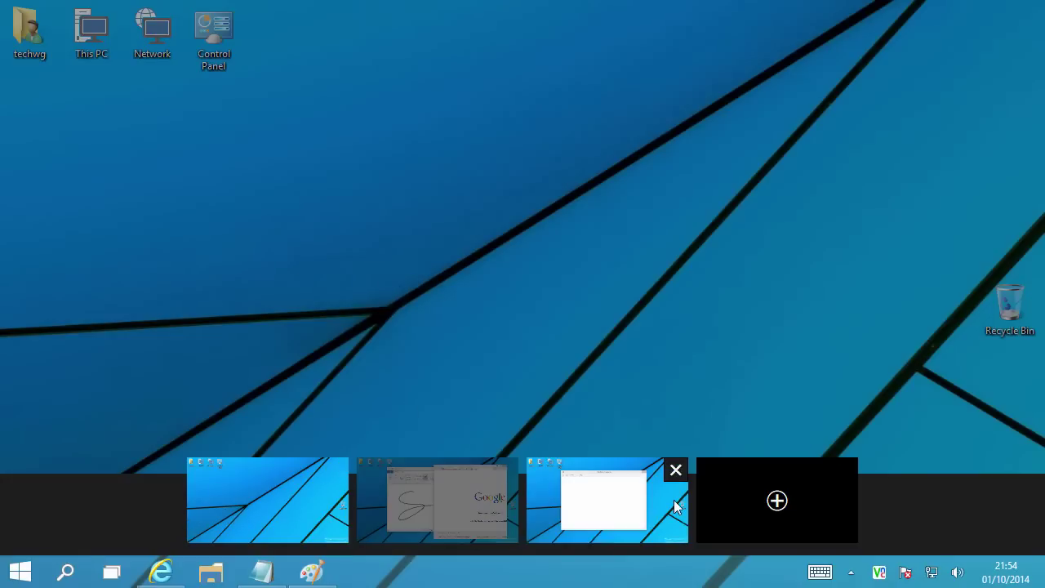
{"action": "left_click", "coordinate": [612, 504]}
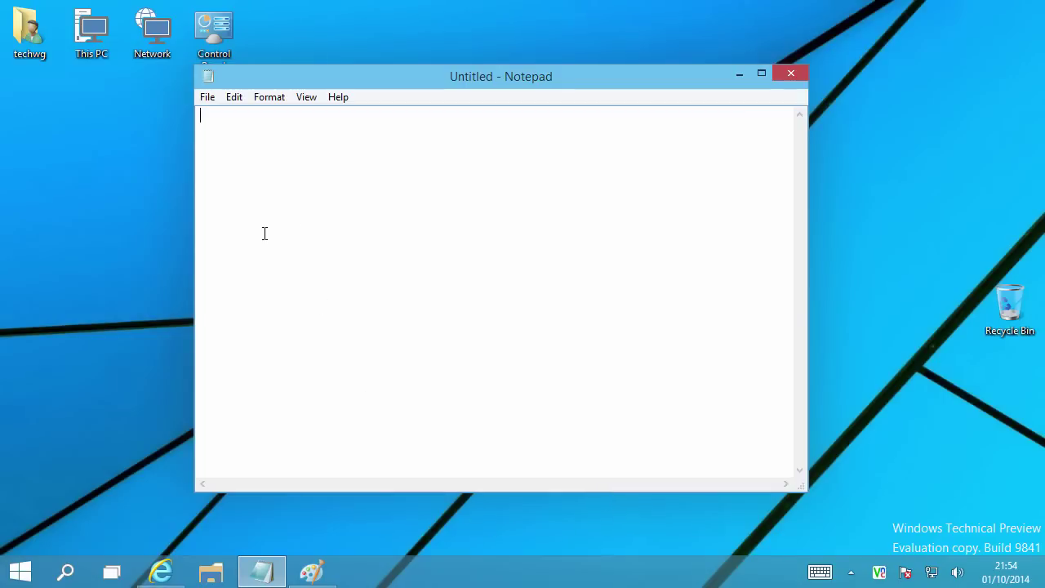
- Nudge the blank Notepad window a little right and down on Desktop 3
{"action": "left_click_drag", "start_coordinate": [314, 75], "coordinate": [382, 94]}
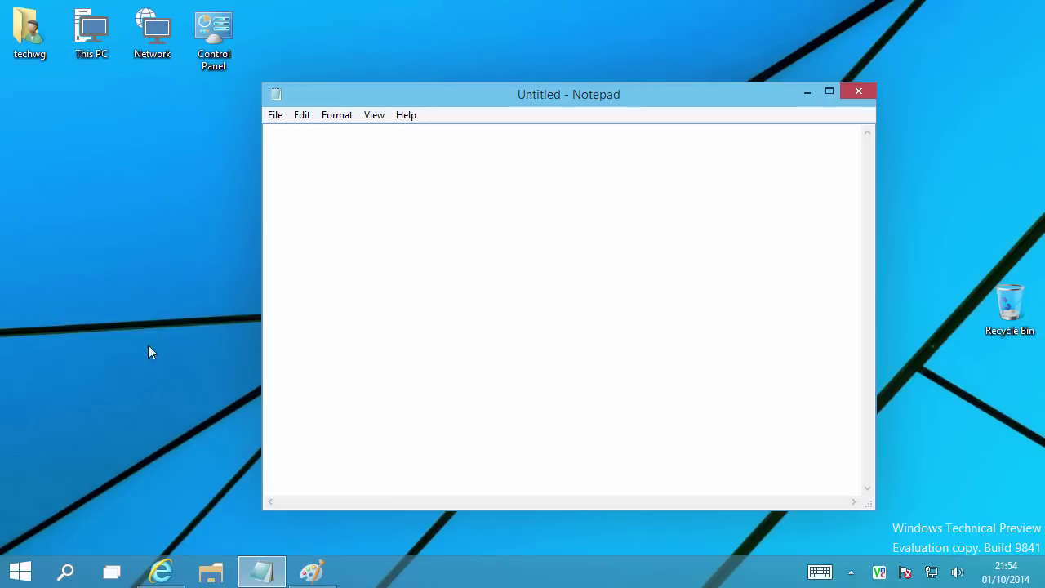